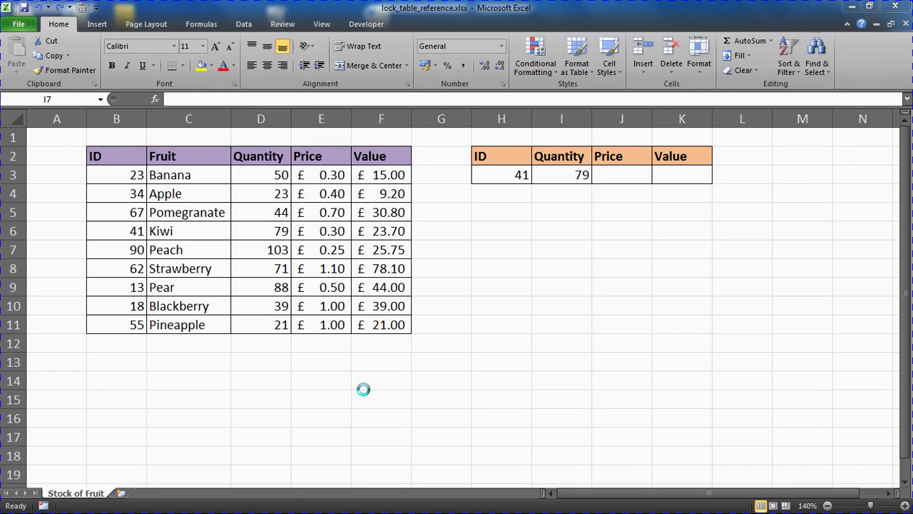
# Step: Check the VLOOKUP formula in the Quantity cell I3 and copy it across to J3:K3
pyautogui.click(579, 175)
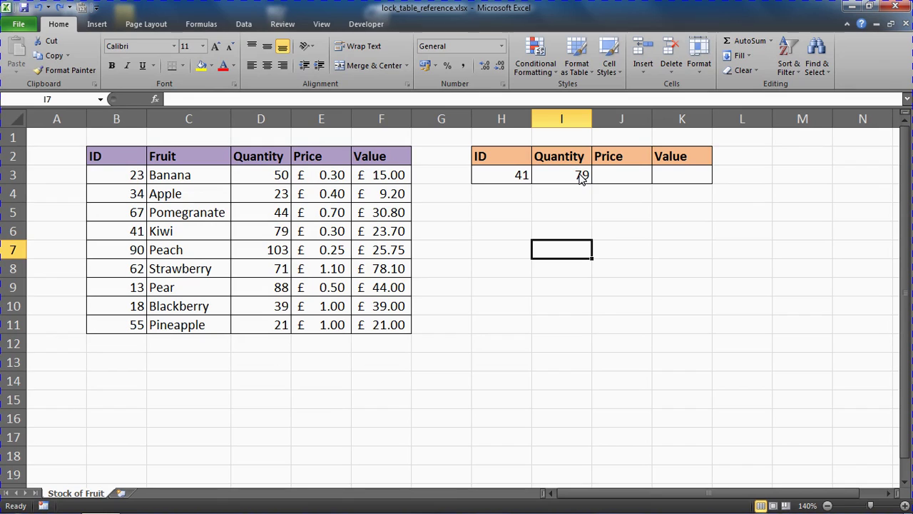
pyautogui.doubleClick(580, 175)
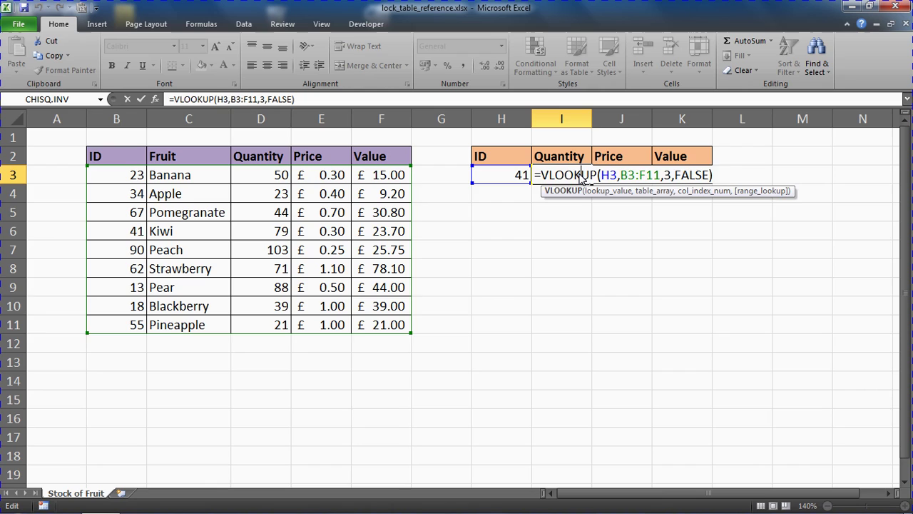
pyautogui.press('Return')
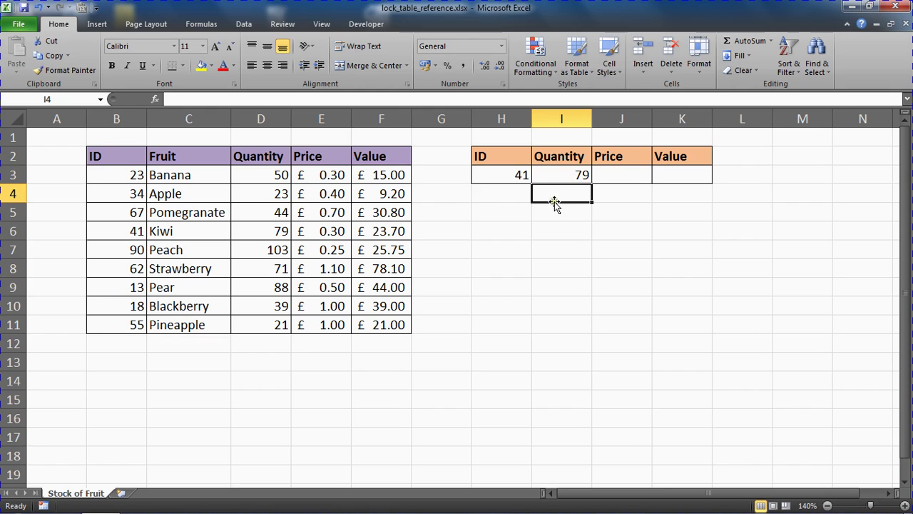
pyautogui.click(573, 176)
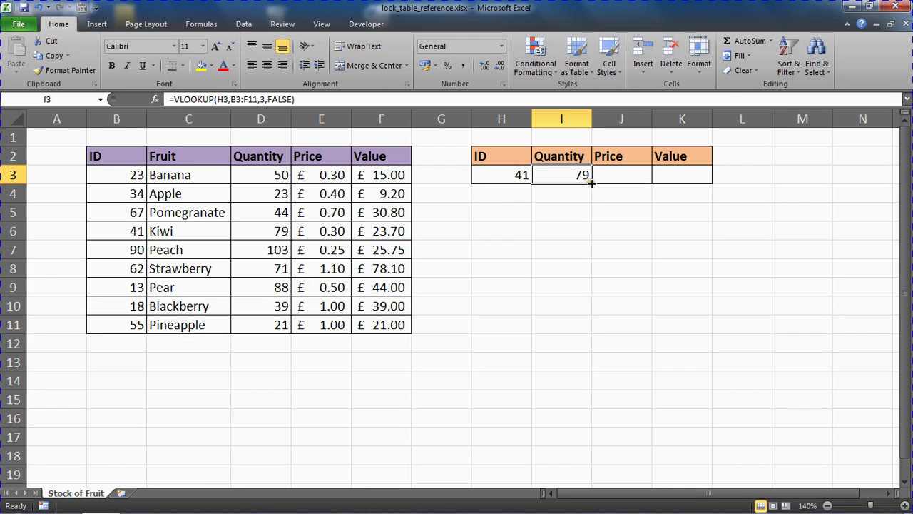
pyautogui.moveTo(591, 183); pyautogui.dragTo(699, 184)
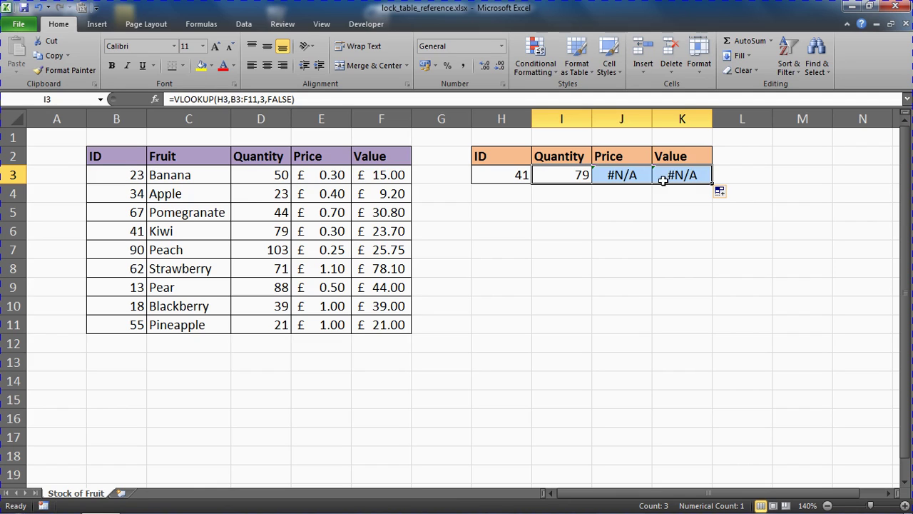
# Step: Correct the Price formula in J3 to look up H3 in B3:F11 with column index 4, and compare it with I3
pyautogui.doubleClick(623, 177)
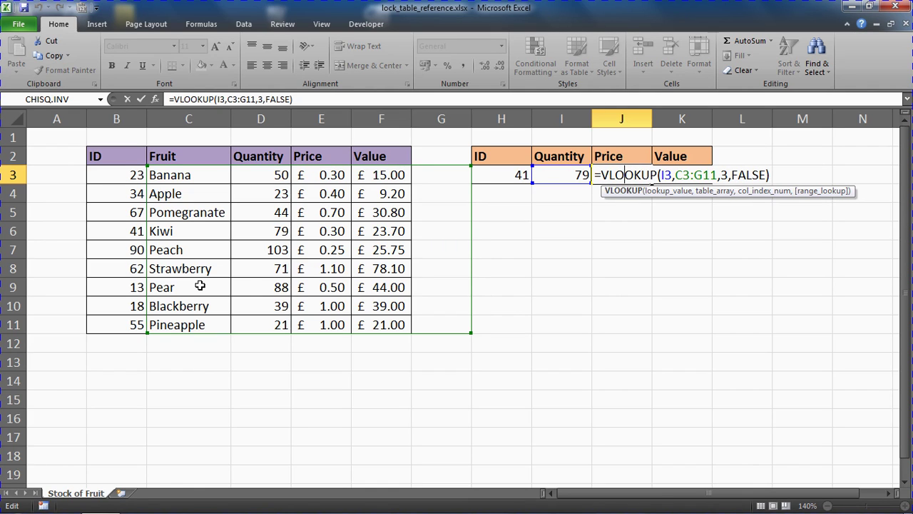
pyautogui.click(659, 174)
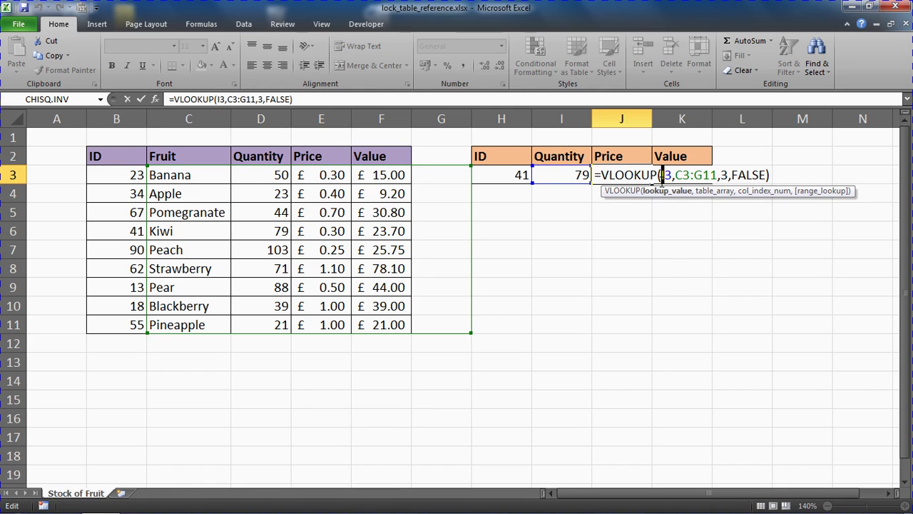
pyautogui.press('Delete')
pyautogui.write('h')
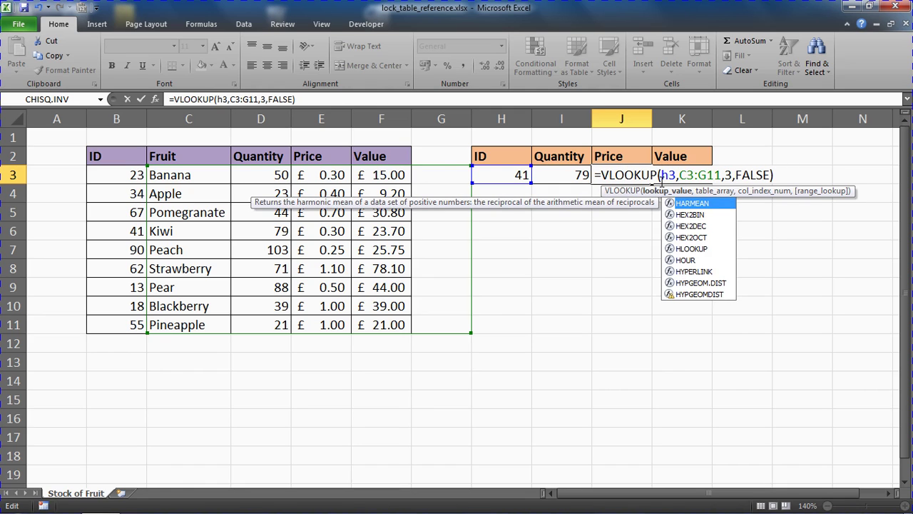
pyautogui.click(683, 175)
pyautogui.write('b')
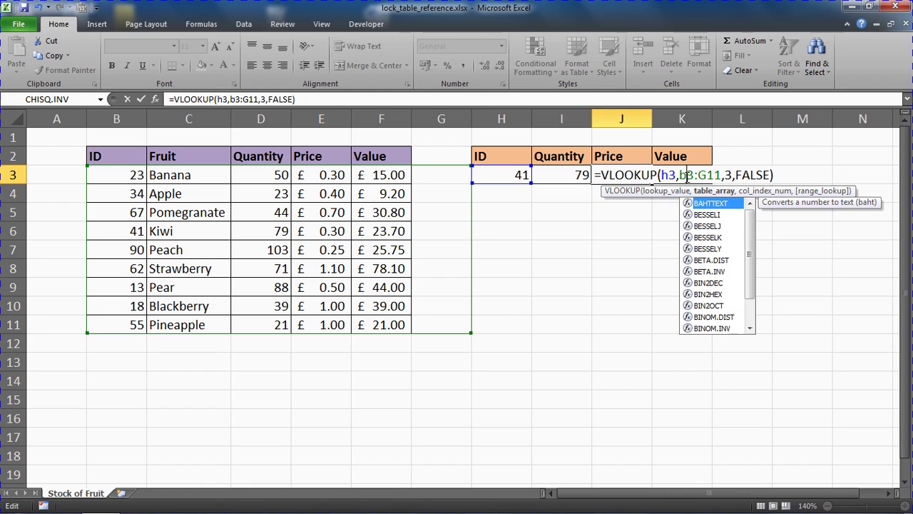
pyautogui.moveTo(700, 176); pyautogui.dragTo(706, 176)
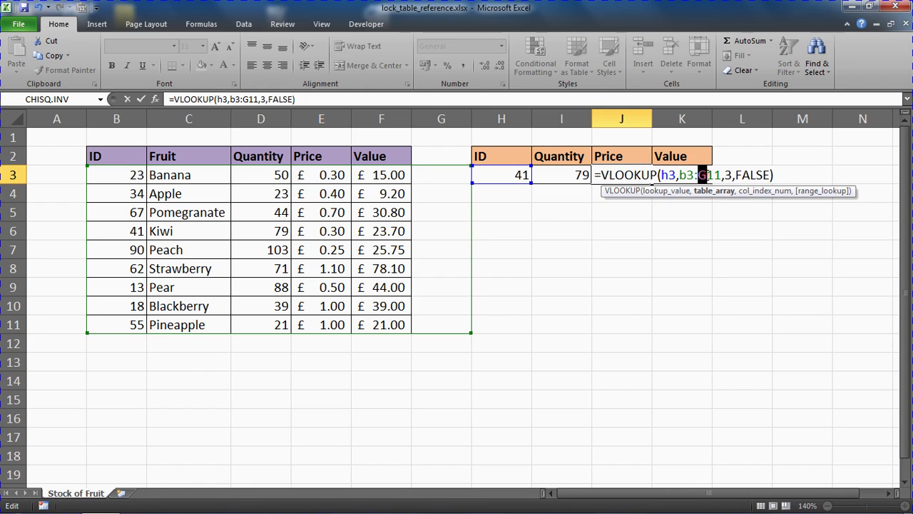
pyautogui.write('f')
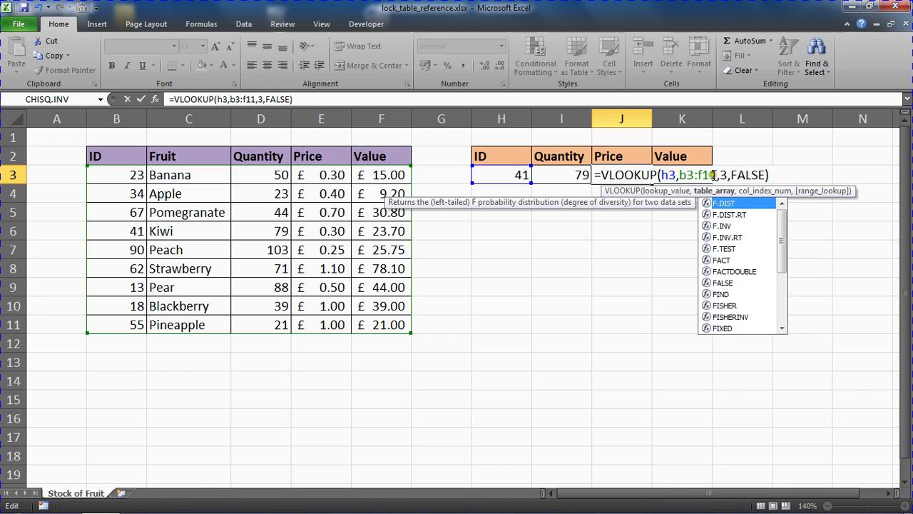
pyautogui.click(722, 175)
pyautogui.moveTo(722, 175); pyautogui.dragTo(728, 175)
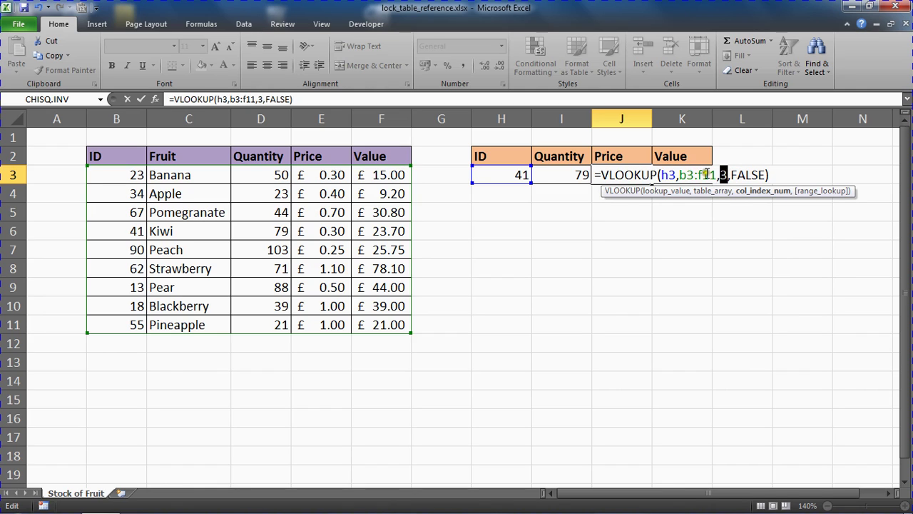
pyautogui.write('4')
pyautogui.press('Return')
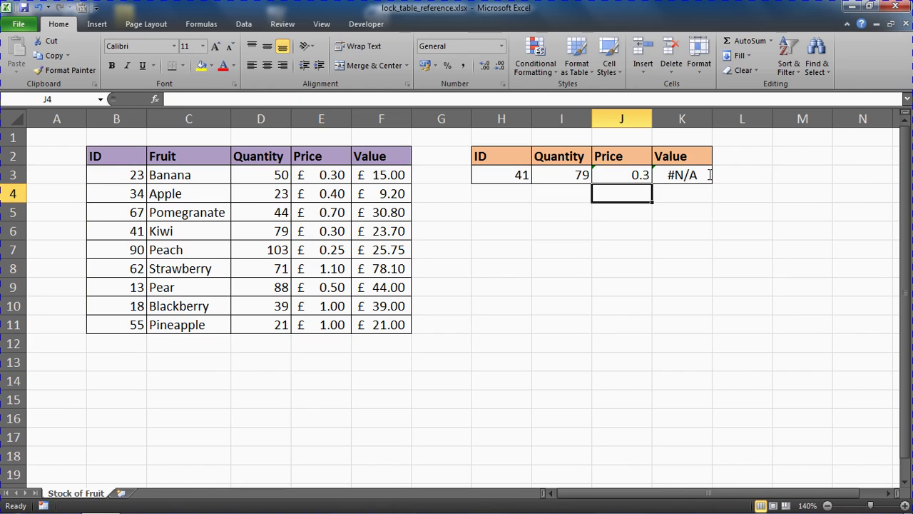
pyautogui.press('Up')
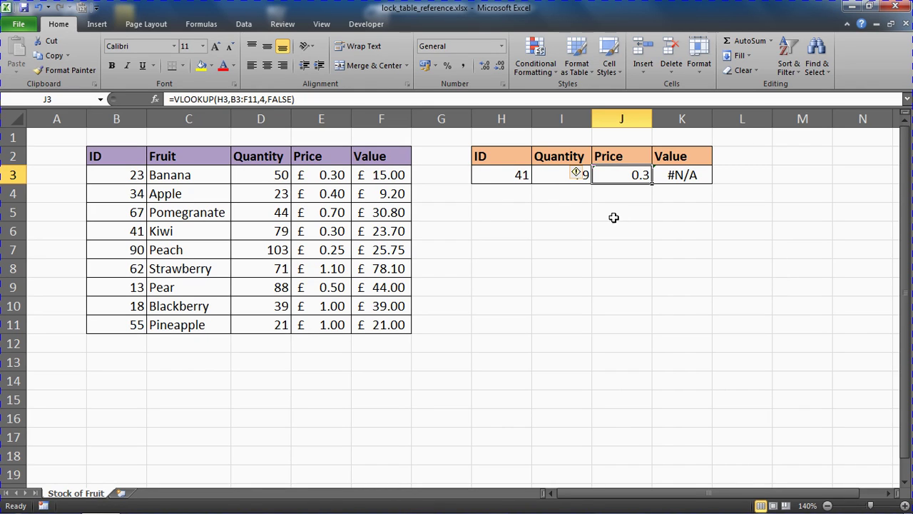
pyautogui.click(554, 176)
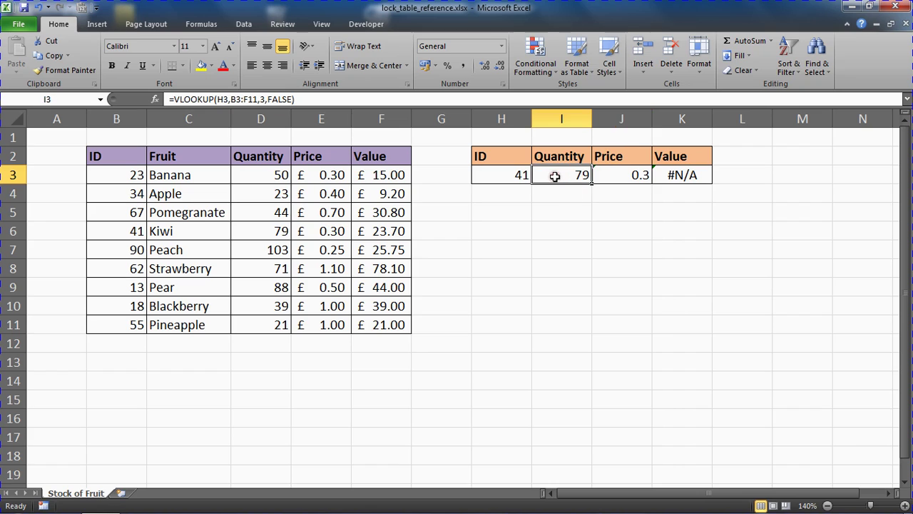
# Step: Clear the copied Price and Value formulas from J3:K3
pyautogui.click(618, 174)
pyautogui.moveTo(618, 173); pyautogui.dragTo(662, 174)
pyautogui.press('Delete')
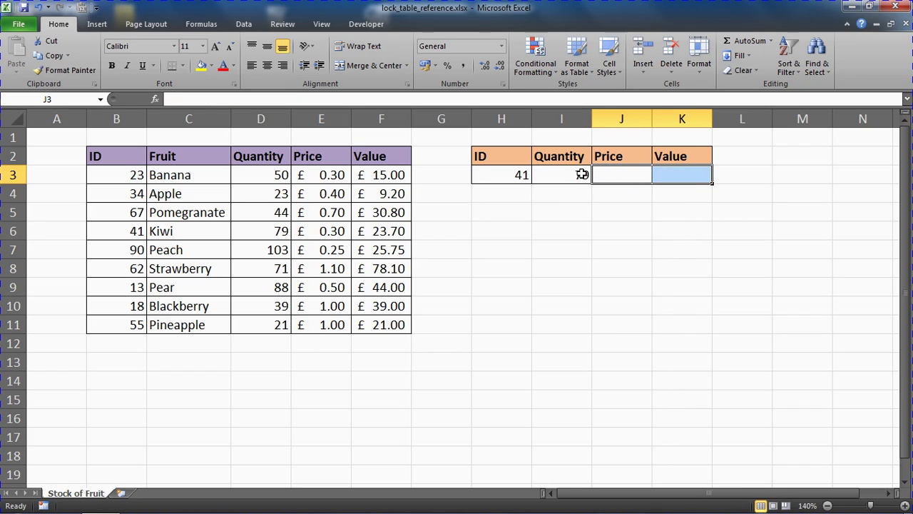
# Step: Make the references in the I3 VLOOKUP formula absolute: lookup value $H$3 and table array $B$3:$F$11
pyautogui.click(573, 176)
pyautogui.doubleClick(573, 177)
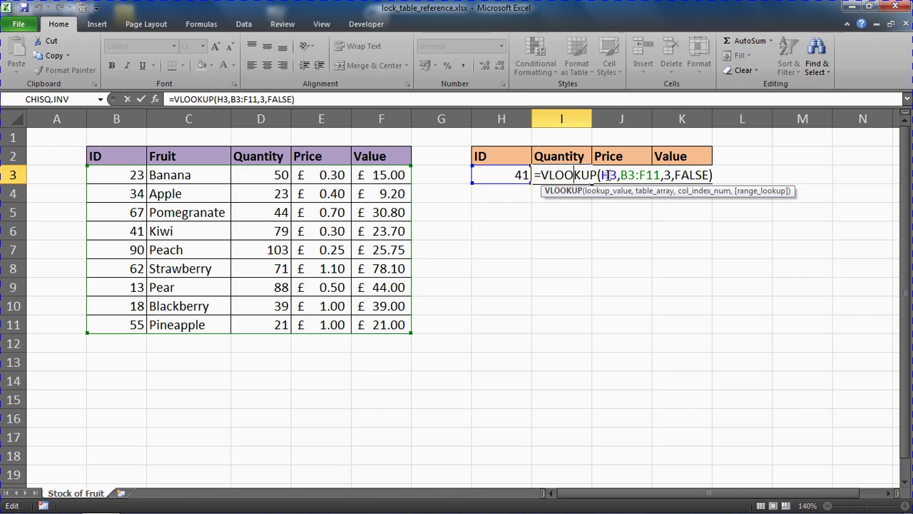
pyautogui.click(605, 175)
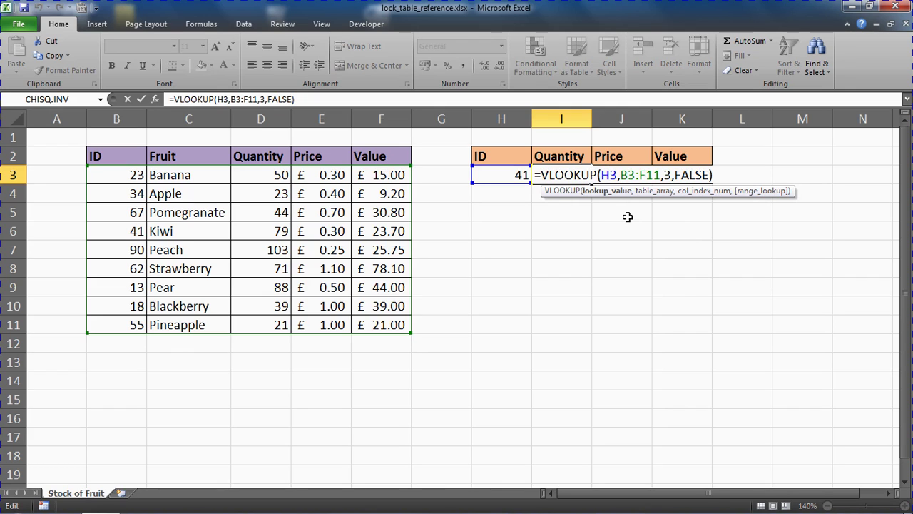
pyautogui.press('F4')
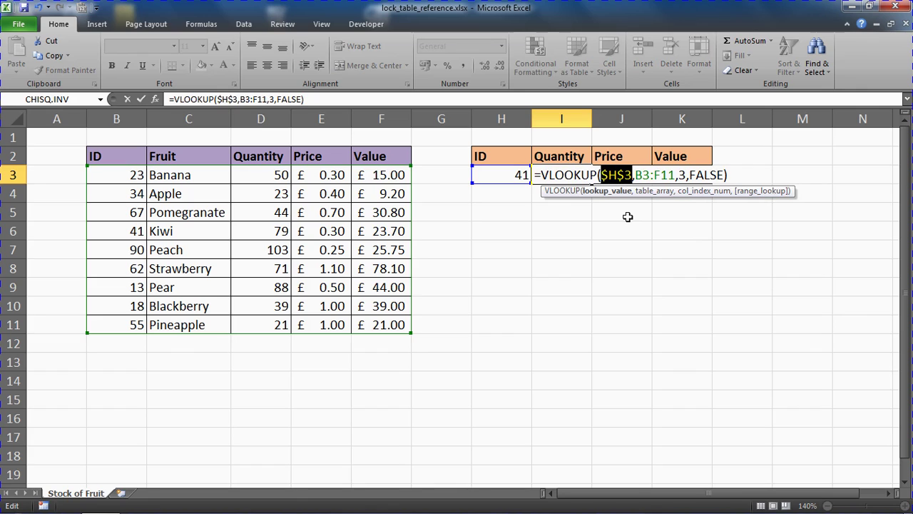
pyautogui.click(641, 174)
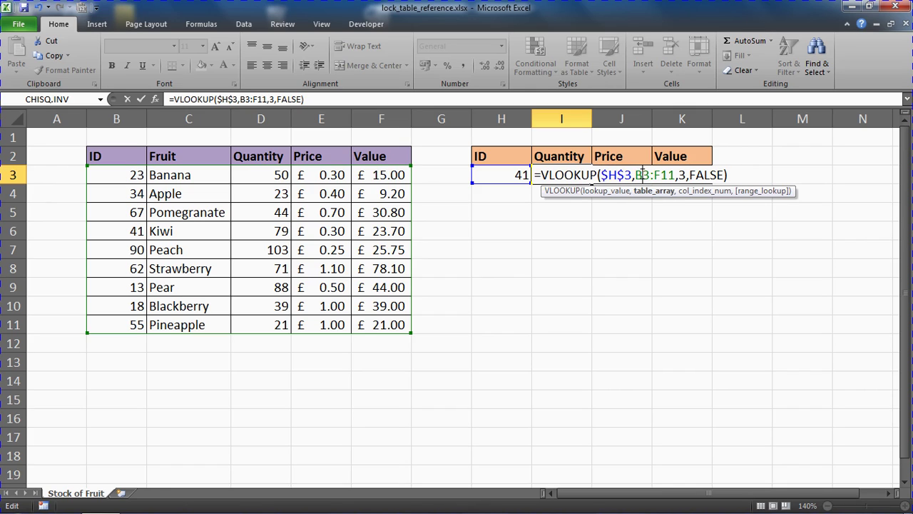
pyautogui.press('F4')
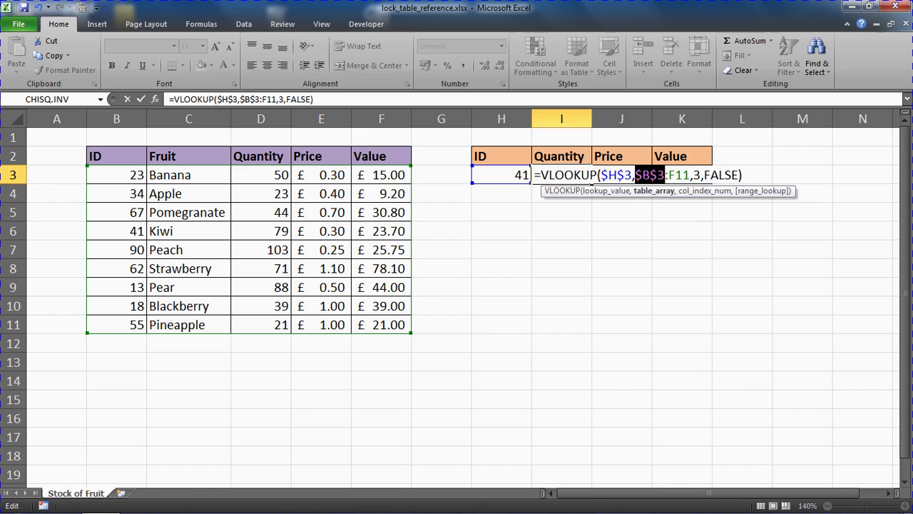
pyautogui.click(670, 173)
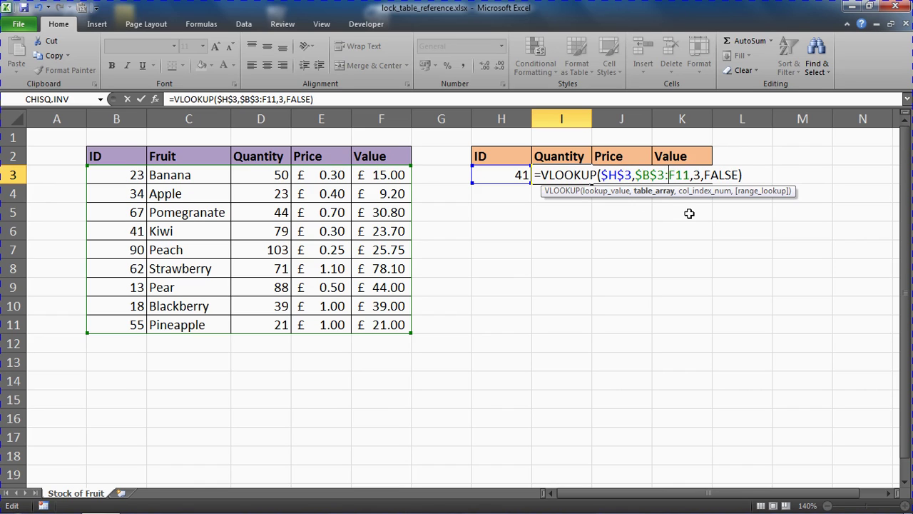
pyautogui.press('F4')
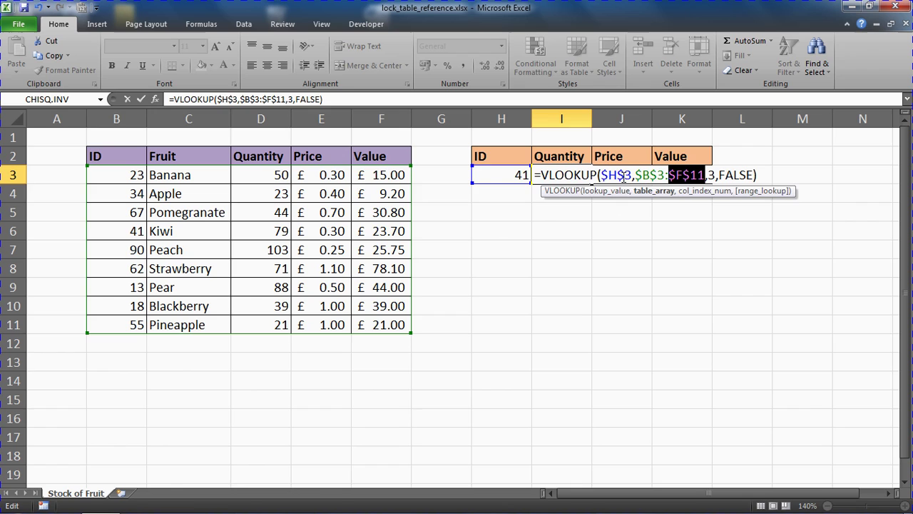
pyautogui.press('Return')
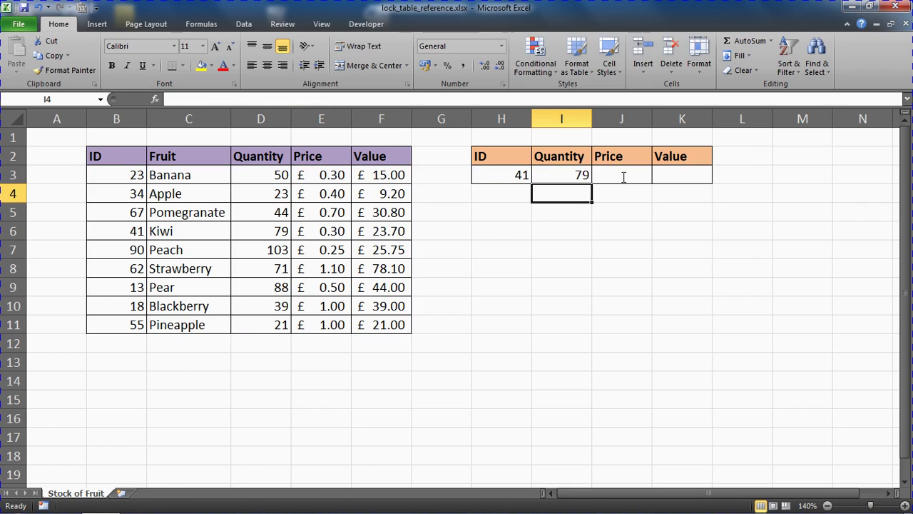
# Step: Copy the locked VLOOKUP formula from I3 across to the Price and Value cells J3:K3
pyautogui.click(583, 176)
pyautogui.moveTo(591, 183); pyautogui.dragTo(703, 183)
pyautogui.click(623, 214)
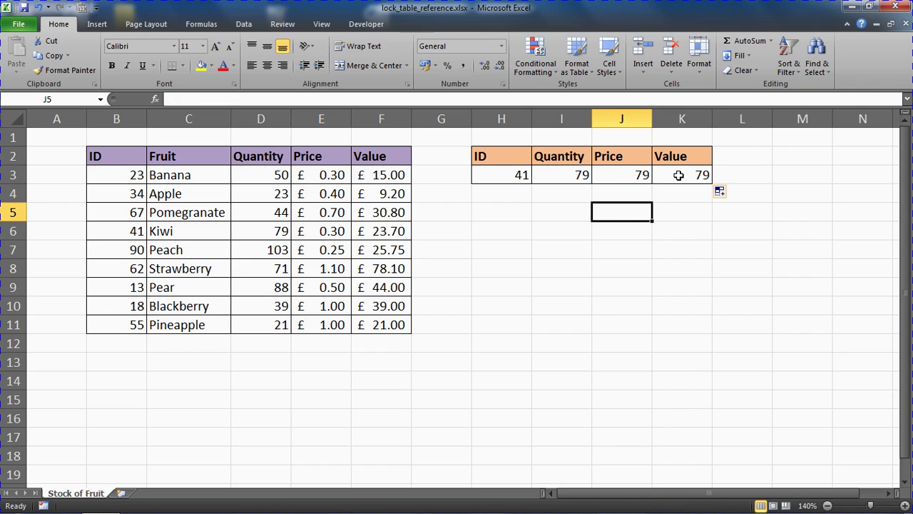
# Step: Set the column index number of the Price formula in J3 to 4
pyautogui.doubleClick(625, 173)
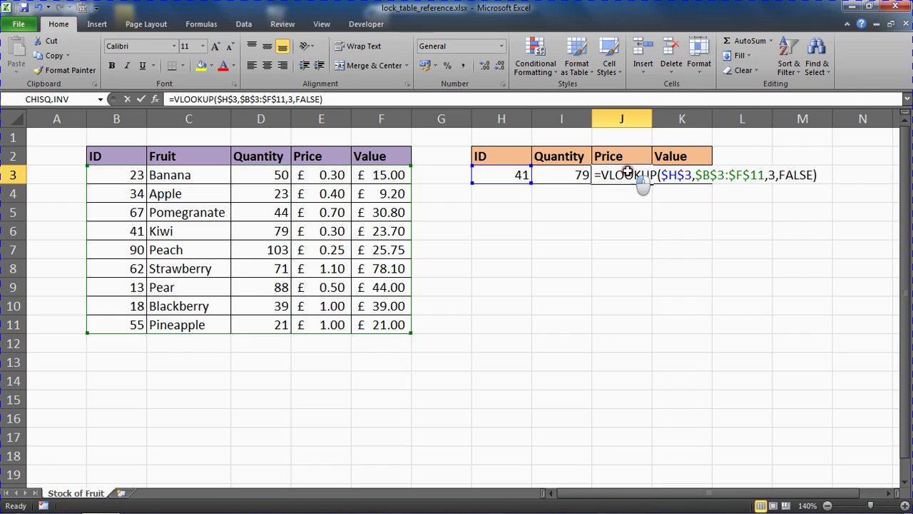
pyautogui.doubleClick(771, 175)
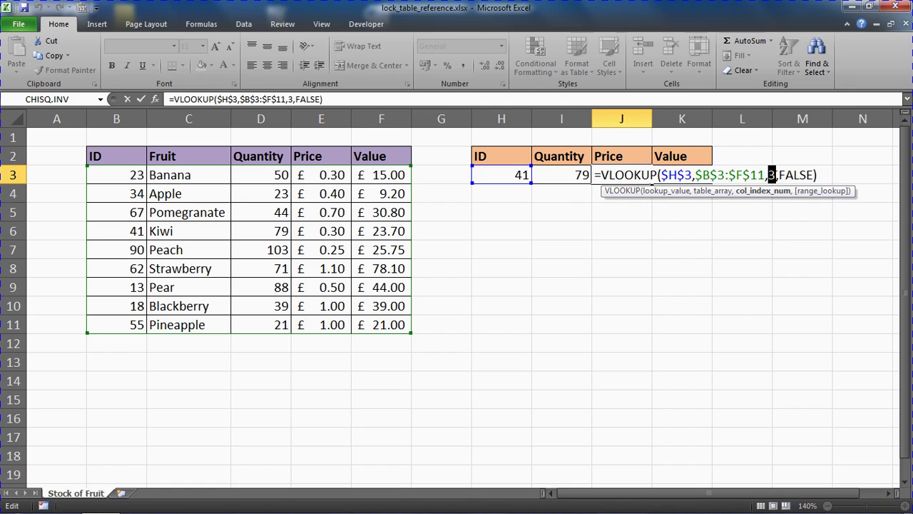
pyautogui.write('4')
pyautogui.press('Return')
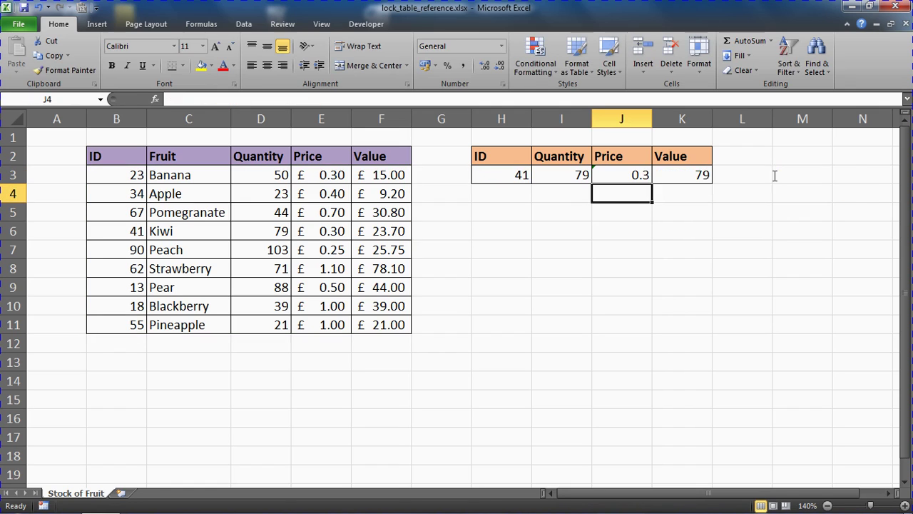
# Step: Set the column index number of the Value formula in K3 to 5
pyautogui.doubleClick(703, 176)
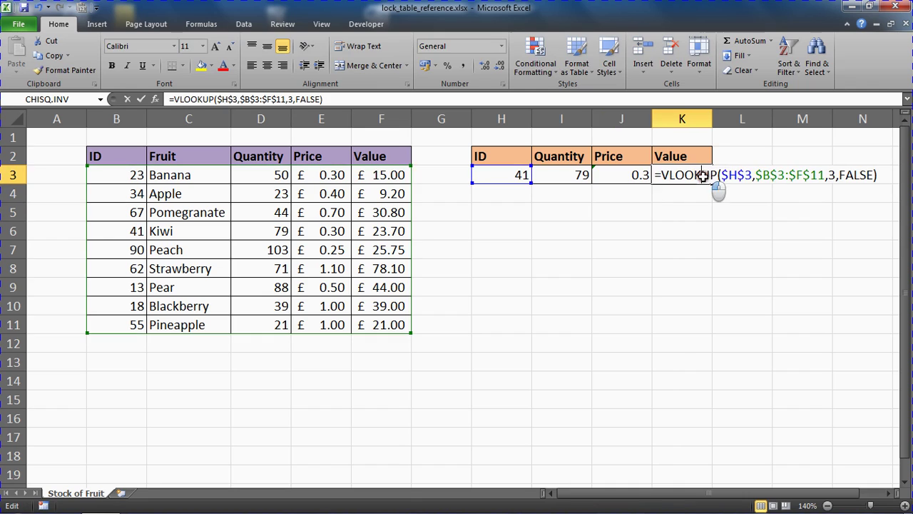
pyautogui.doubleClick(831, 175)
pyautogui.write('5')
pyautogui.press('Return')
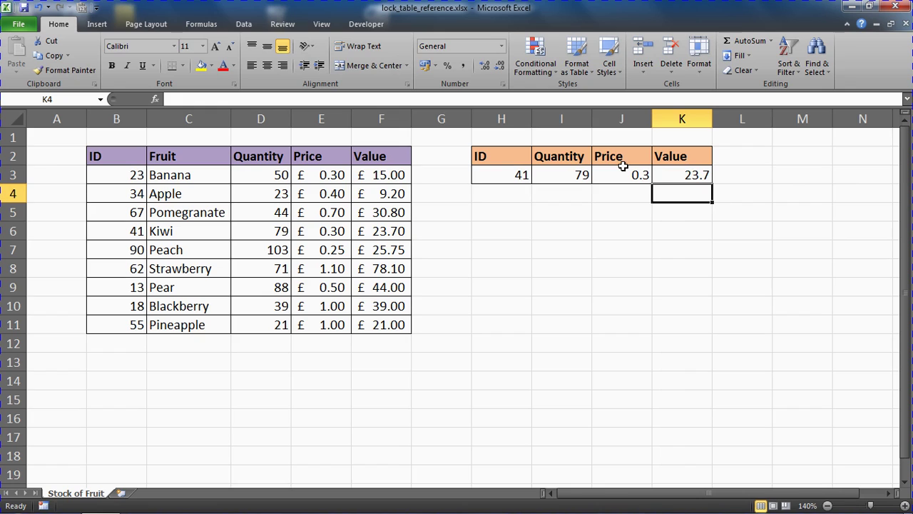
# Step: Apply the pound accounting number format to the Price and Value results in J3:K3
pyautogui.moveTo(618, 174); pyautogui.dragTo(696, 176)
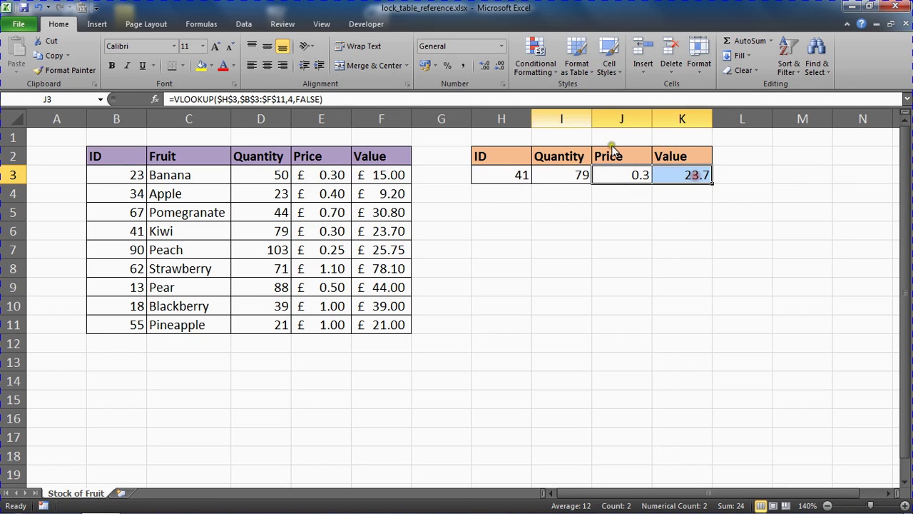
pyautogui.click(426, 65)
pyautogui.click(590, 212)
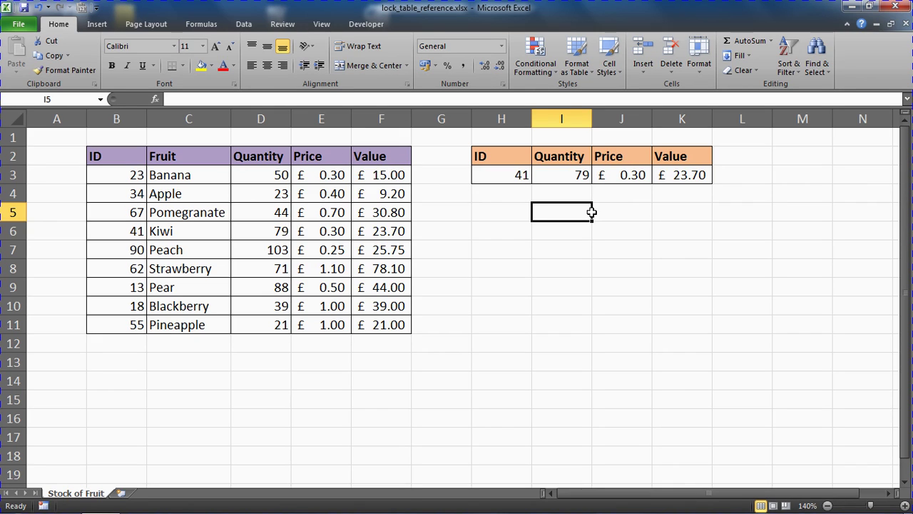
pyautogui.click(276, 120)
pyautogui.rightClick(277, 119)
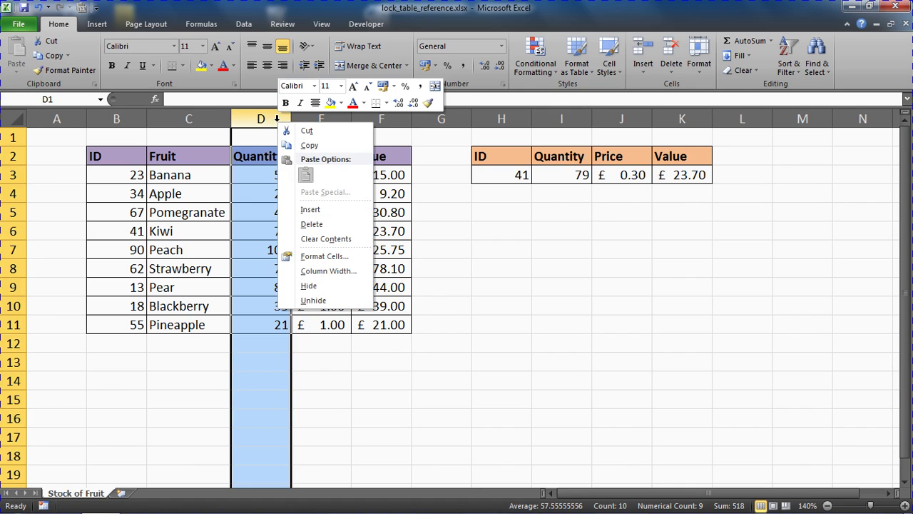
pyautogui.click(530, 213)
pyautogui.click(529, 213)
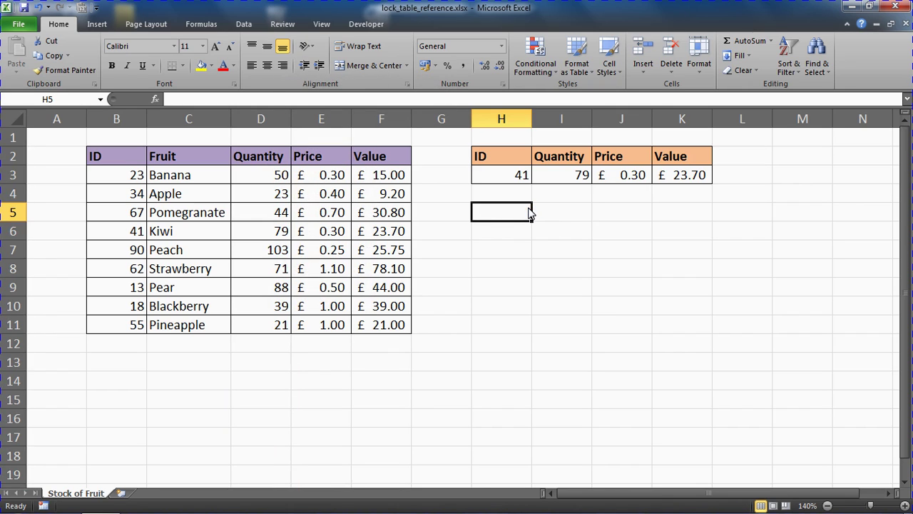